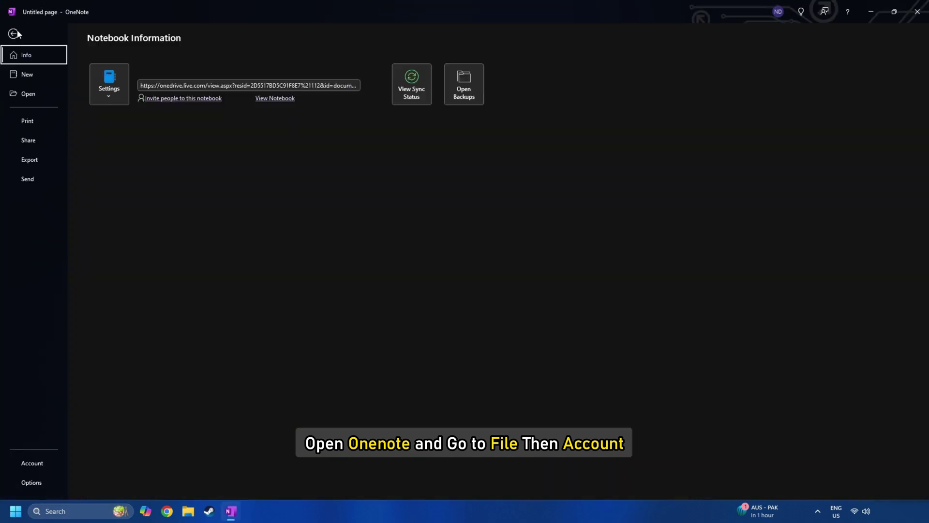
Run Update Now from the Account page and dismiss the 'You're up to date!' message.
click(43, 460)
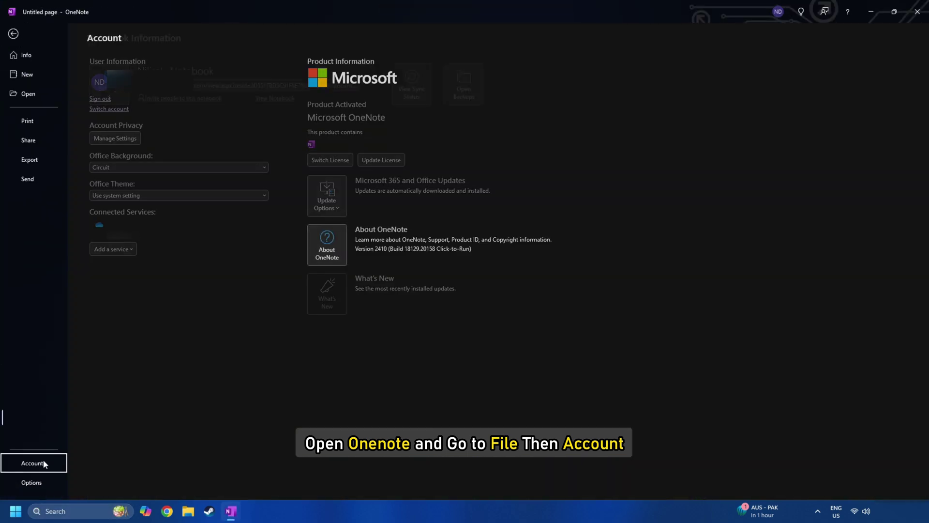
click(327, 196)
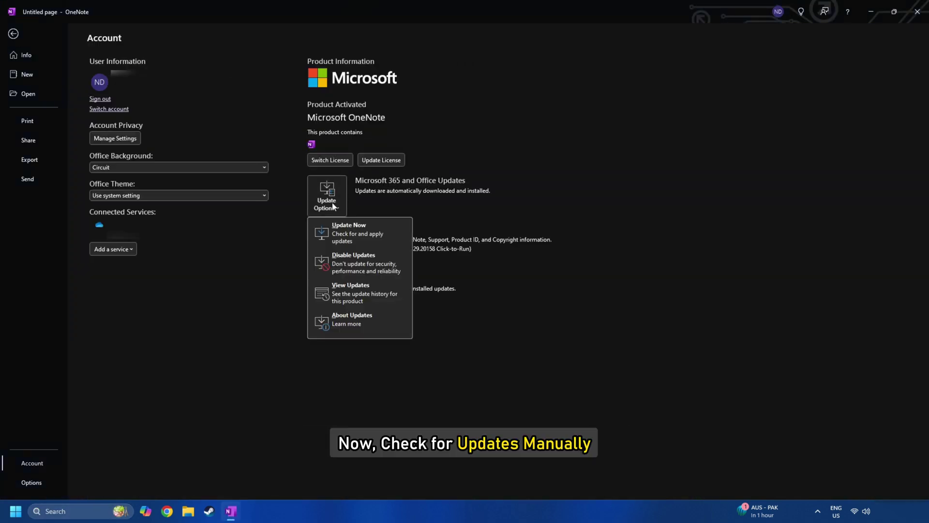
click(349, 234)
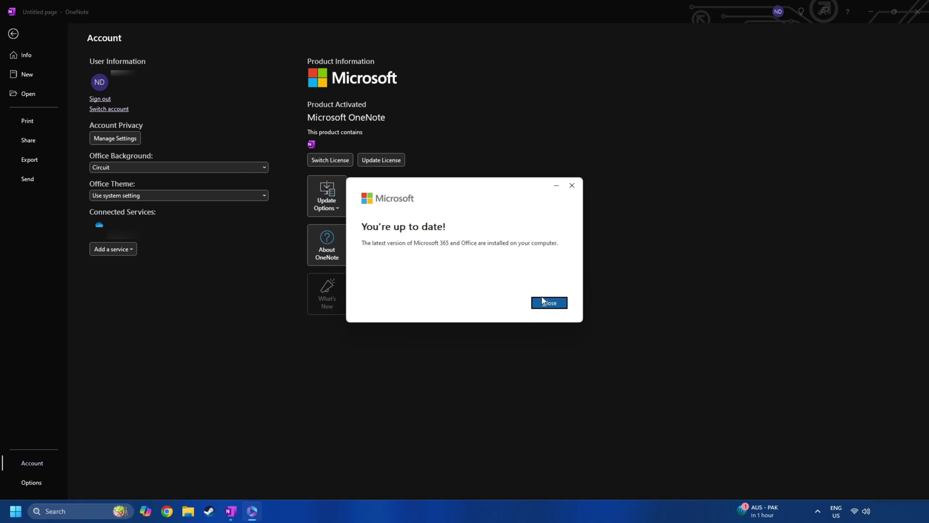
click(543, 300)
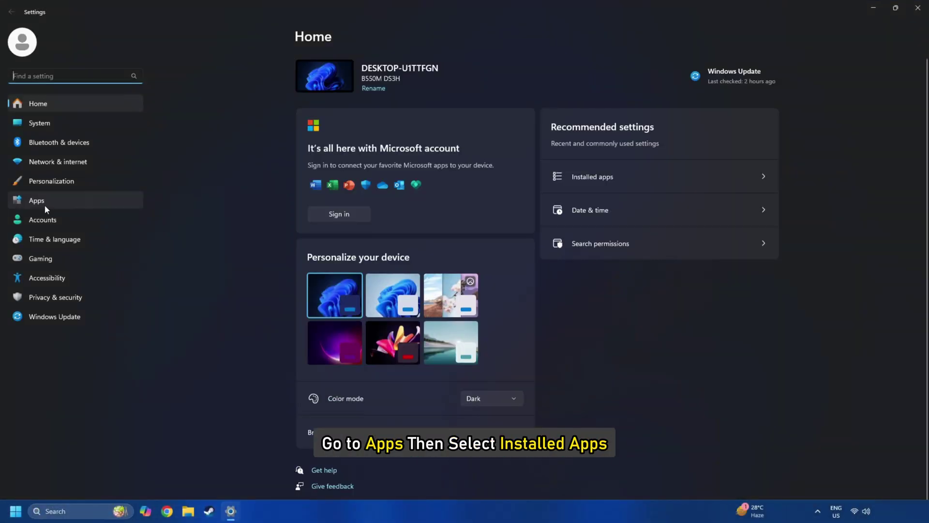
Filter the Windows installed apps list by 'one' to find Microsoft OneNote.
click(45, 205)
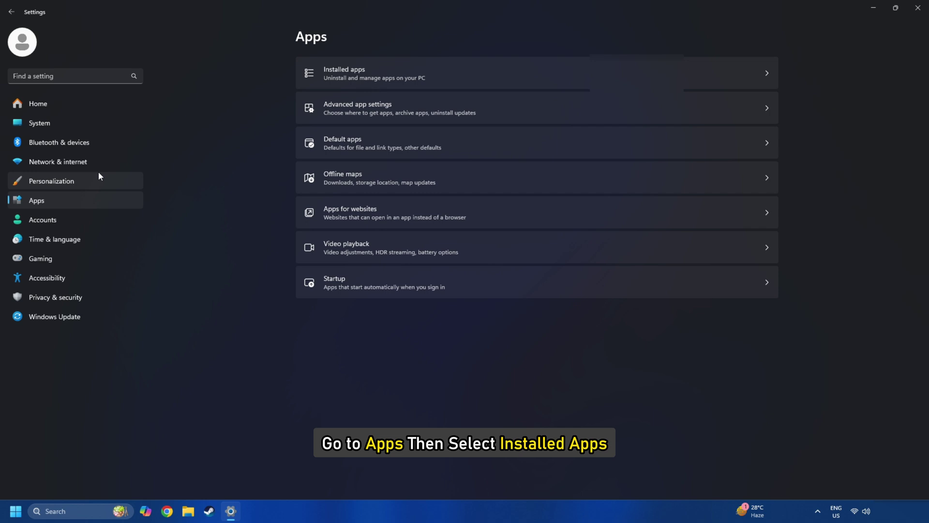
click(346, 82)
click(337, 62)
text(one)
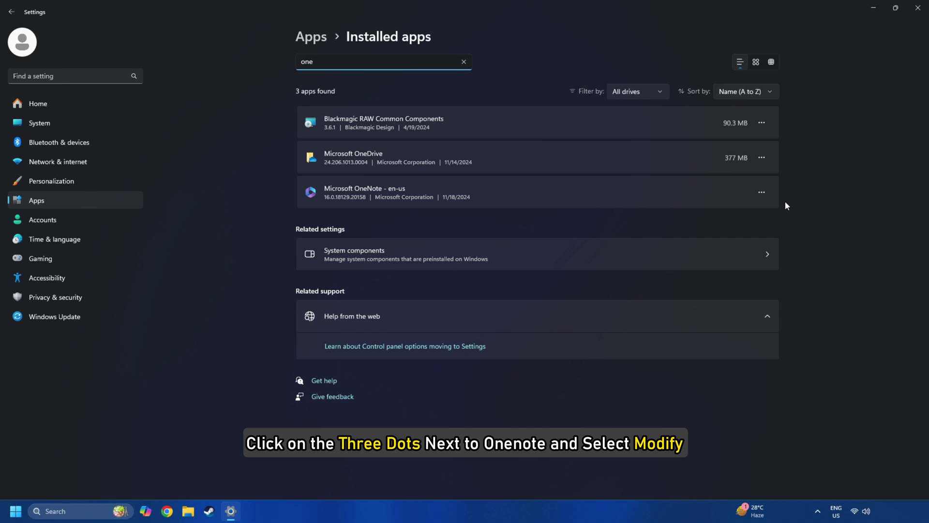
Modify the OneNote installation and start an Online Repair of Microsoft 365 and Office.
click(762, 193)
click(675, 213)
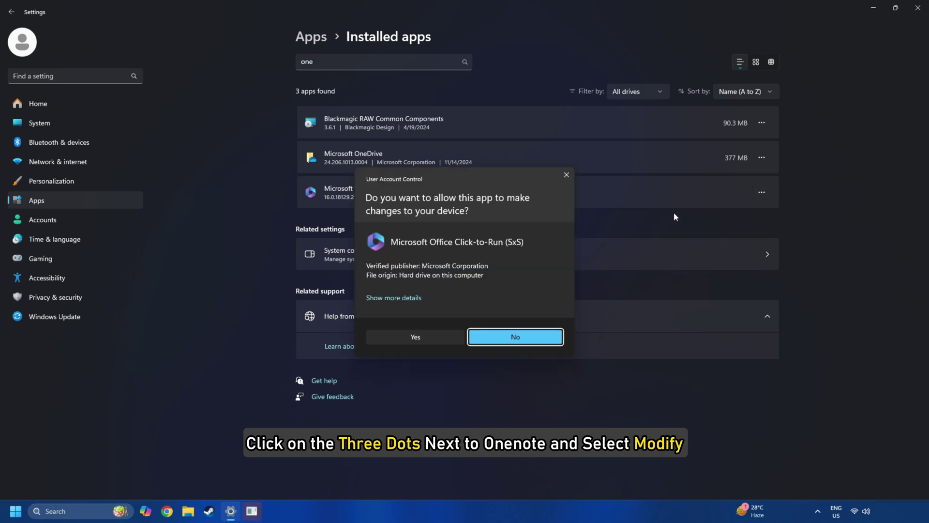
click(408, 338)
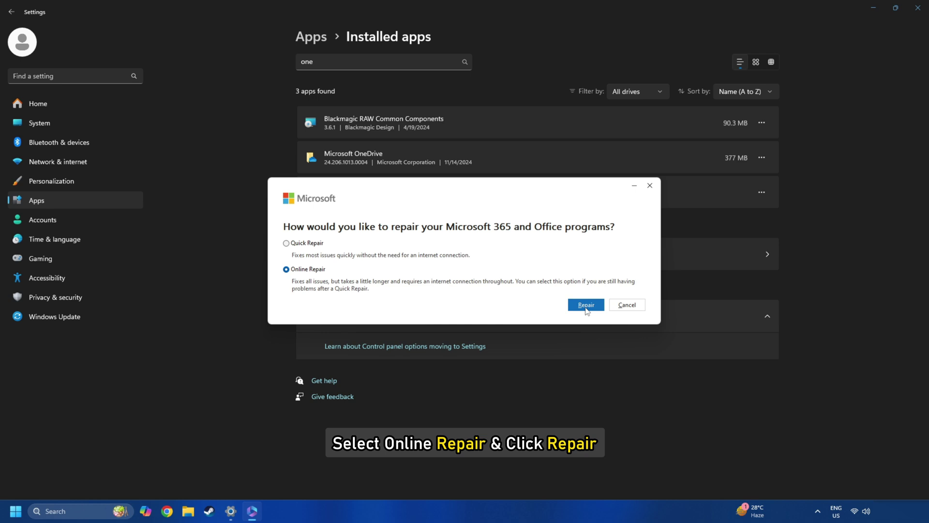
click(584, 306)
click(508, 303)
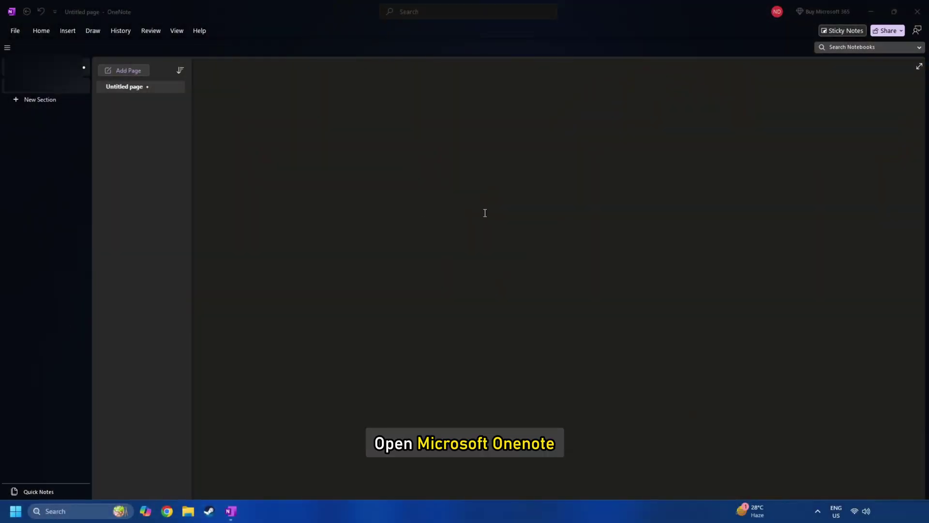
Uncheck 'Enable automatic handwriting recognition' under Pen in OneNote's Advanced options.
click(16, 31)
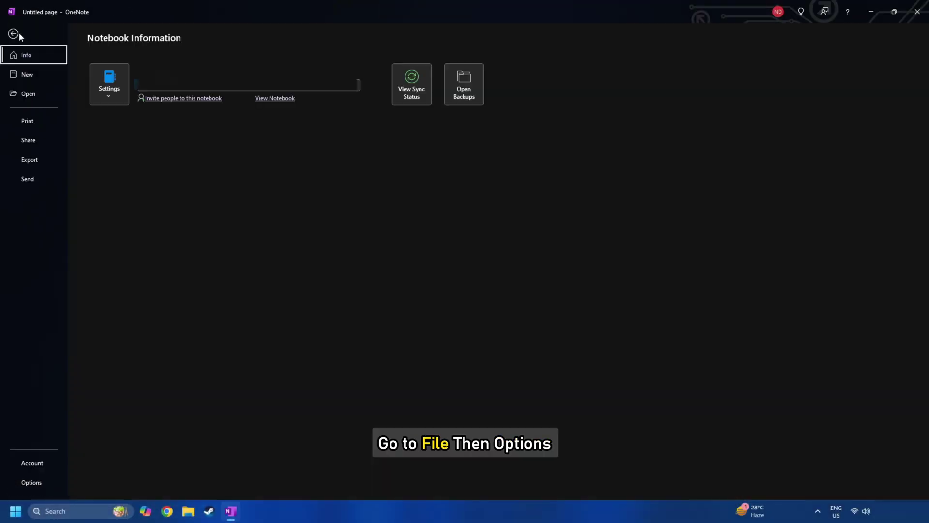
click(32, 482)
click(290, 229)
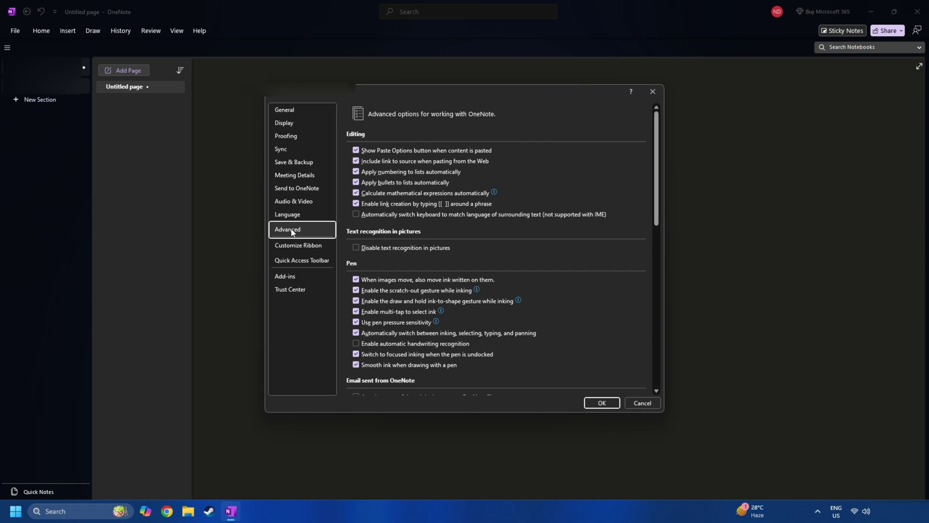
click(356, 344)
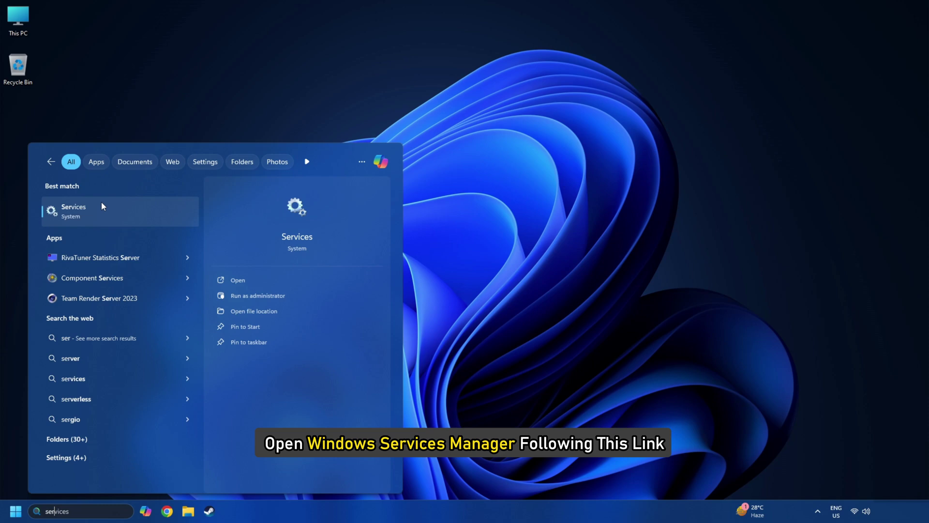
Stop the Print Spooler service in the Services manager.
click(101, 206)
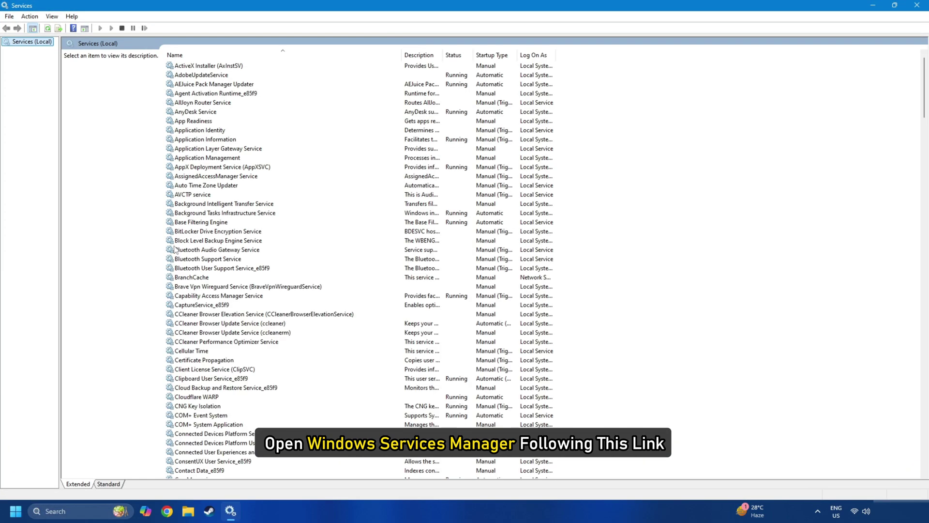
click(200, 314)
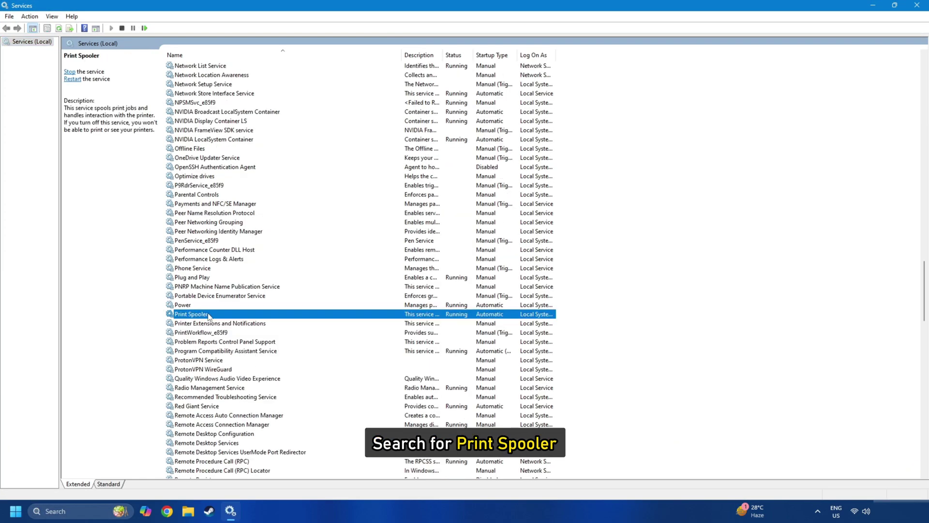
right_click(209, 317)
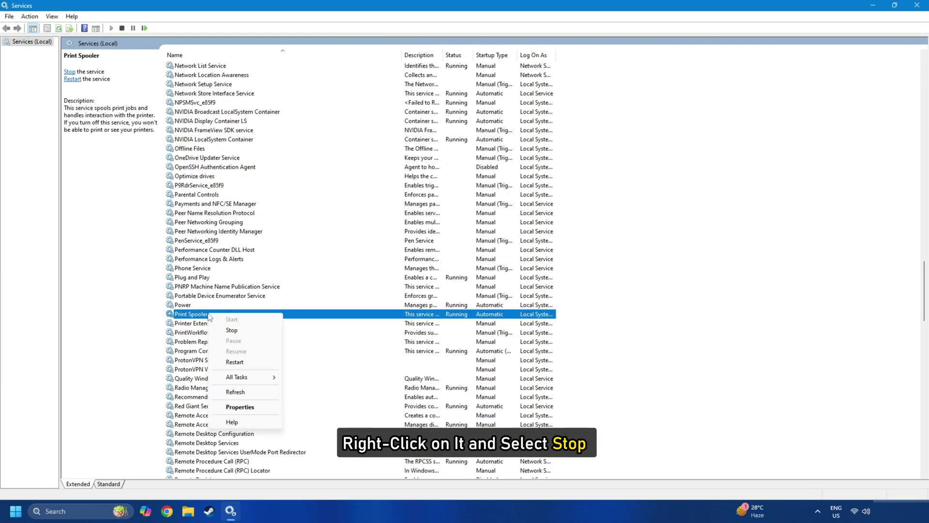
click(232, 330)
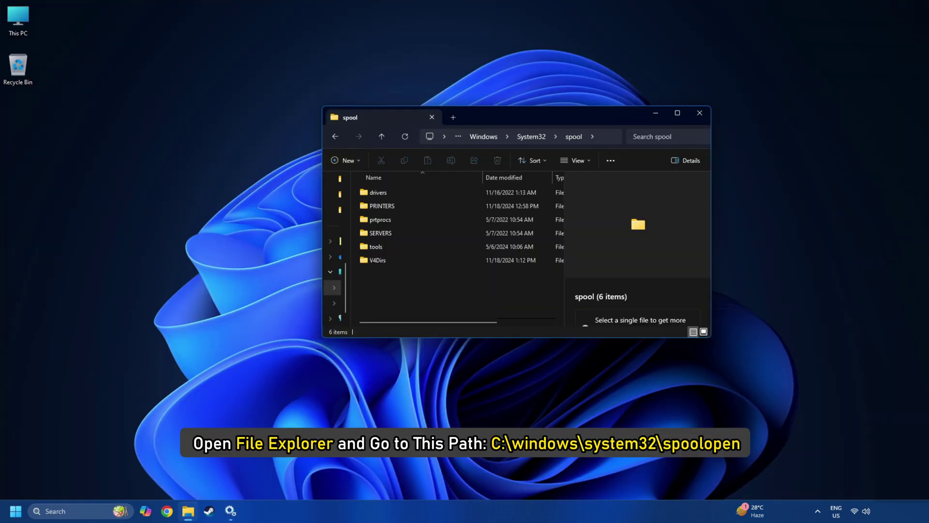
Delete every file in the spool PRINTERS folder, skipping the one in-use TMP file.
double_click(390, 206)
scroll(474, 246, down, 5)
scroll(472, 242, up, 5)
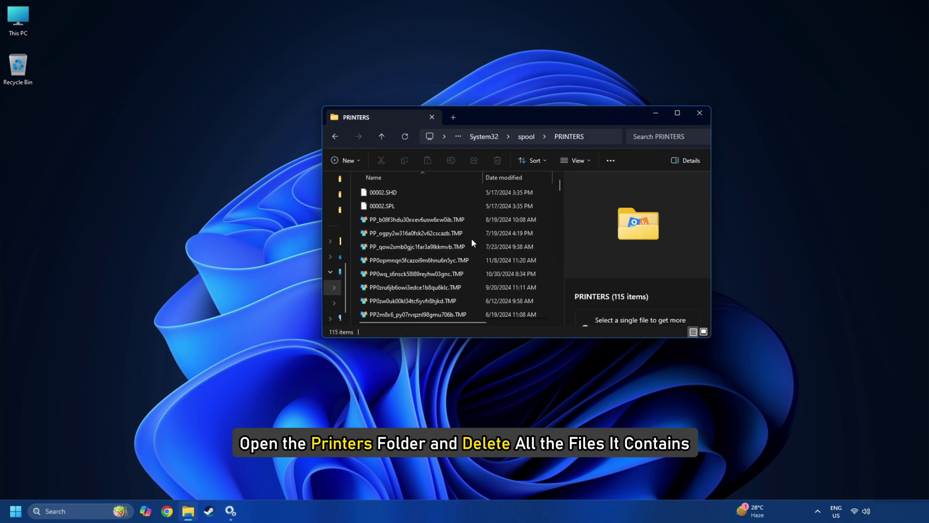
key(ctrl+a)
key(Delete)
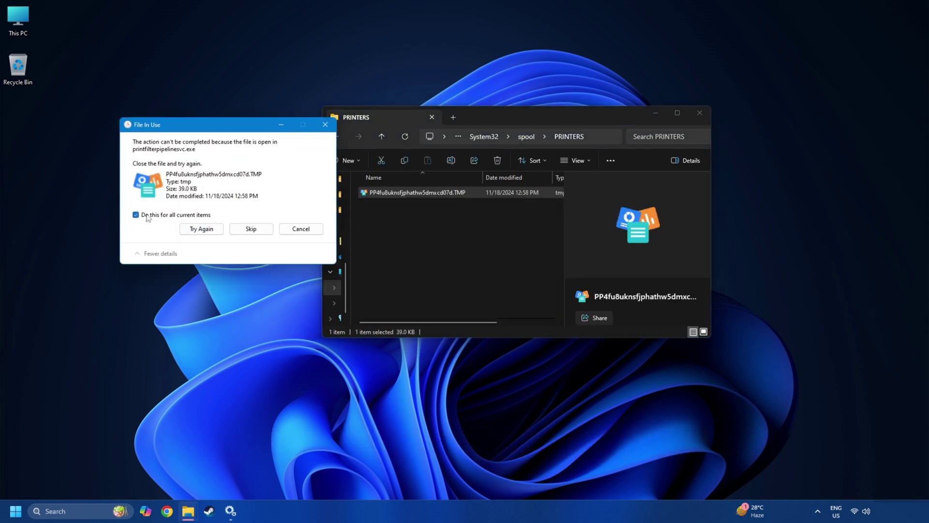
click(264, 231)
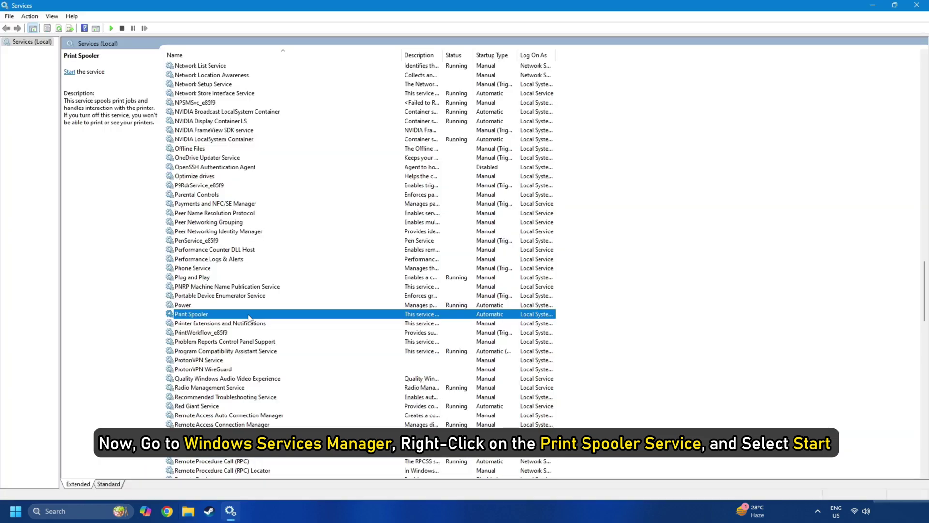
Start the Print Spooler service again from its context menu.
right_click(249, 318)
click(272, 322)
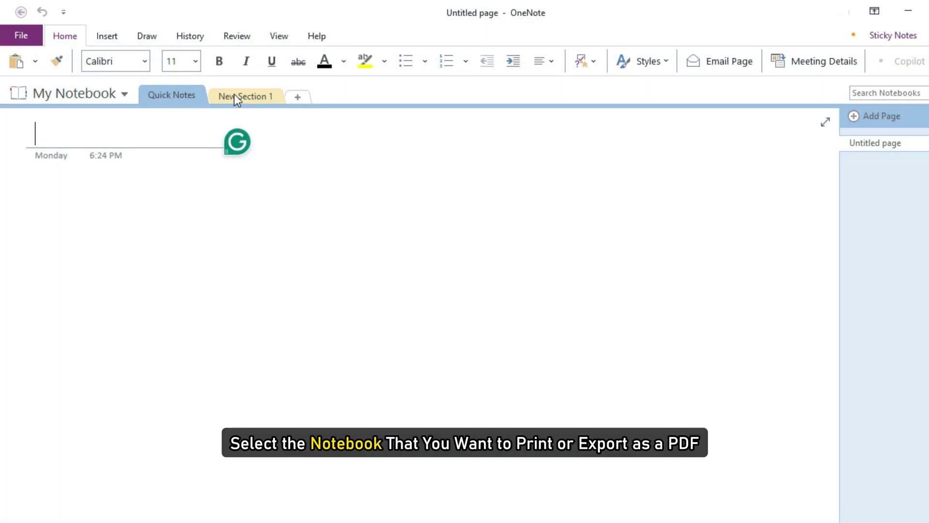
Export the My note2 page from New Section 1 as a Single File Web Page (*.mht).
click(235, 96)
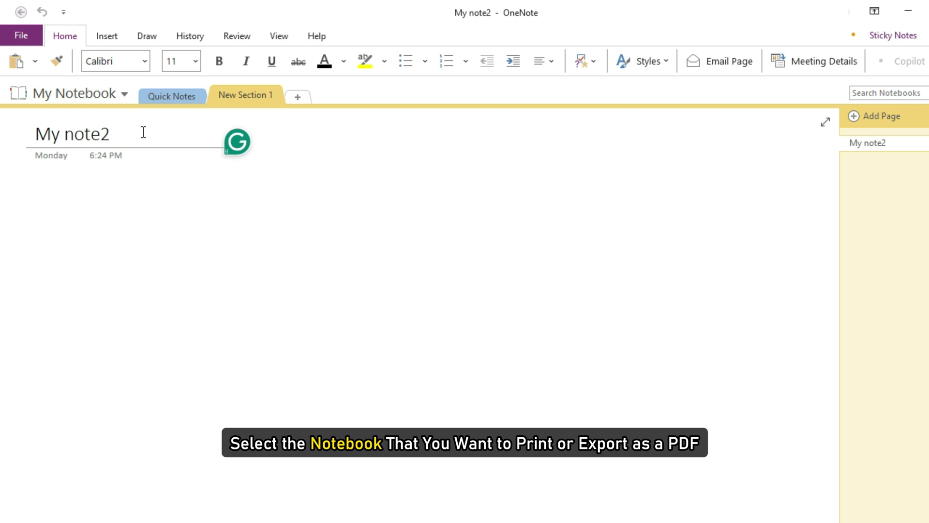
click(19, 35)
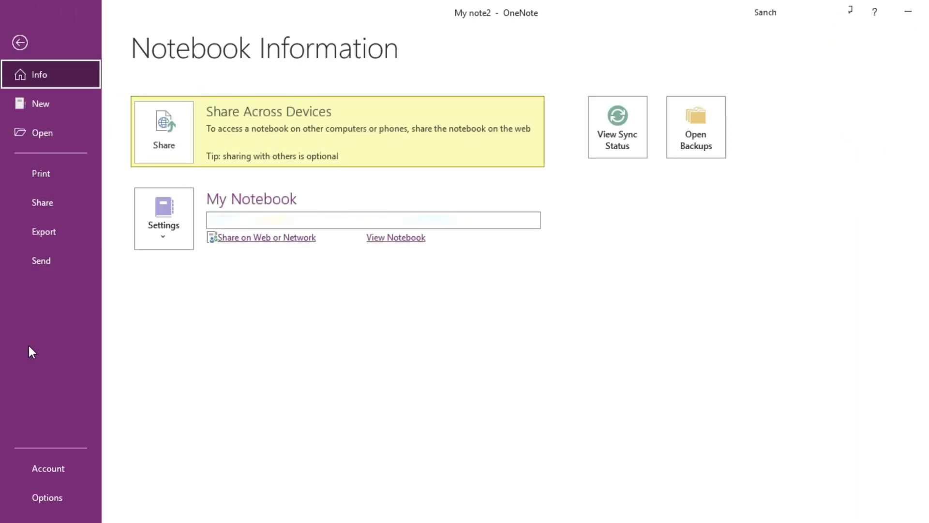
click(51, 230)
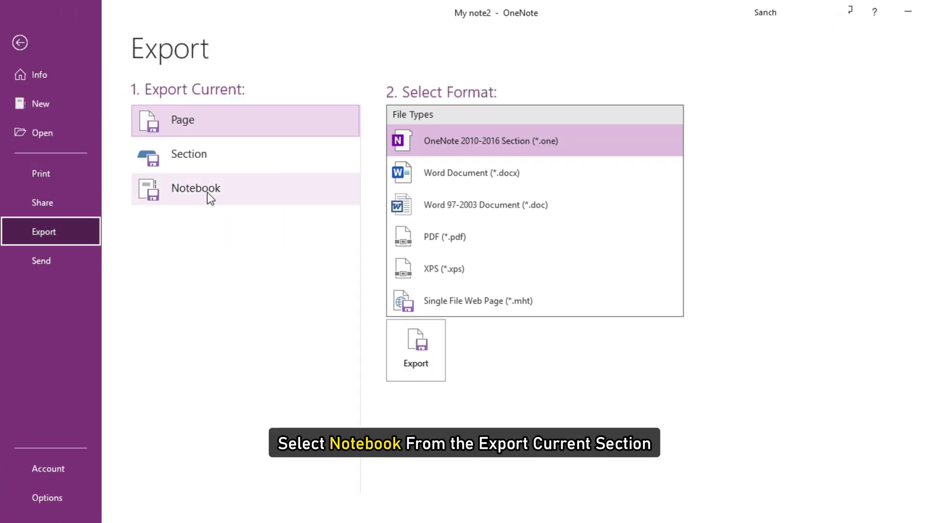
click(481, 301)
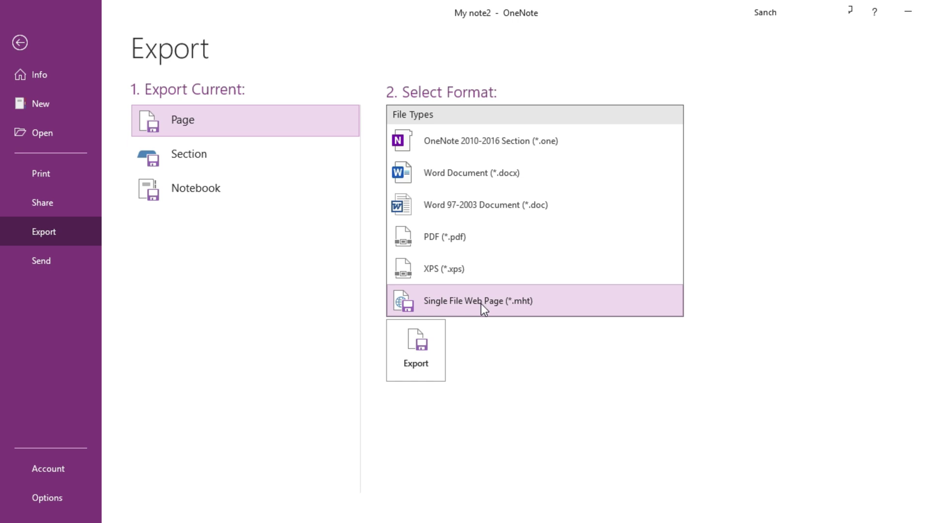
click(419, 356)
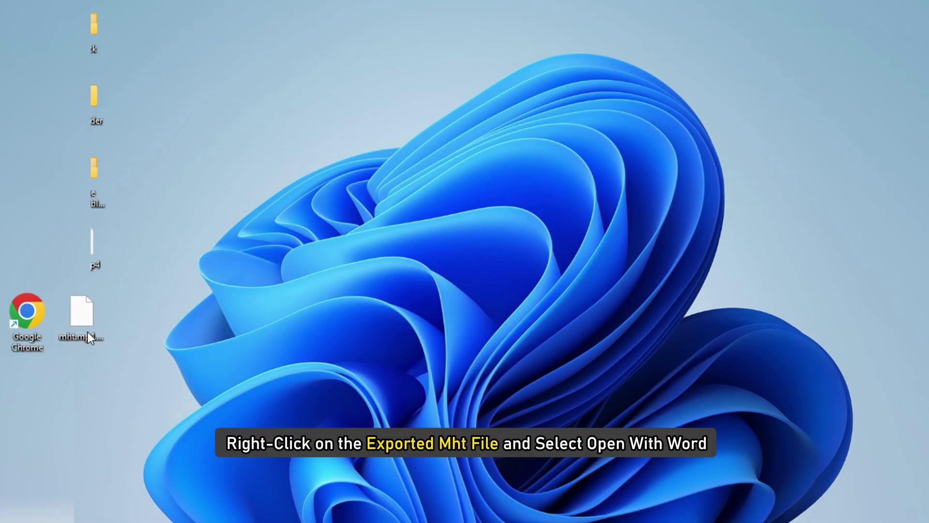
Open the exported .mht file in Word just once.
right_click(88, 333)
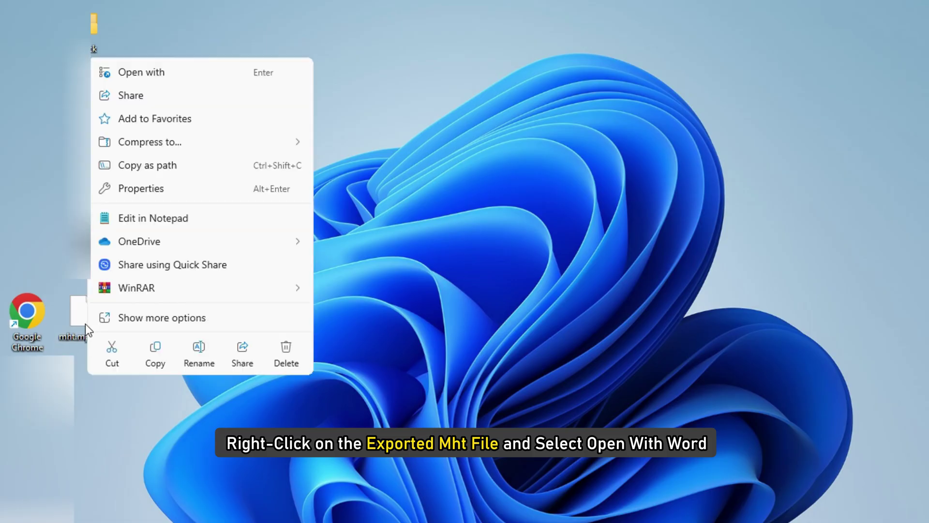
click(108, 72)
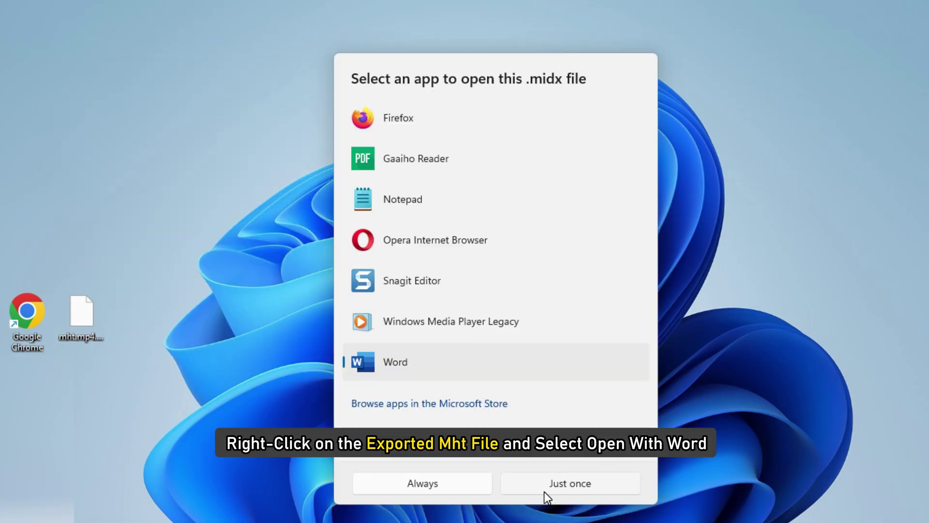
click(544, 492)
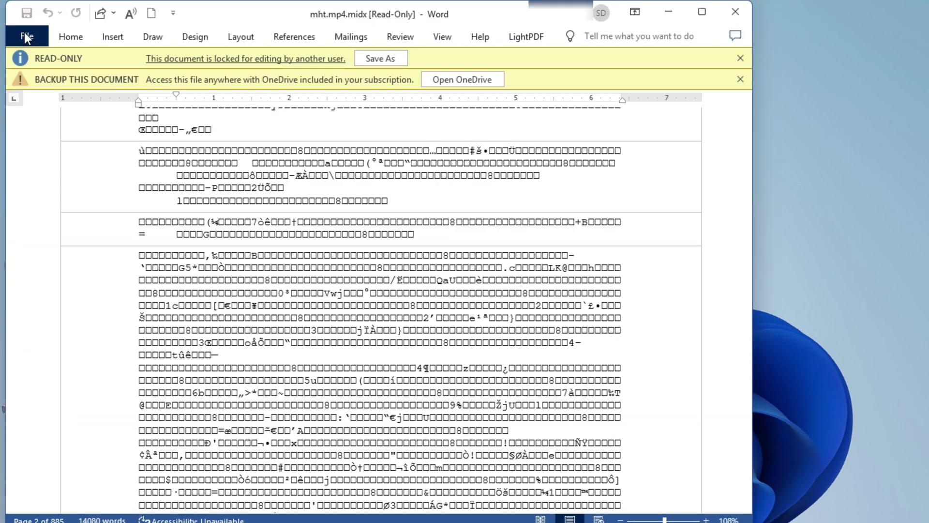
Save the Word document as a PDF copy.
click(27, 38)
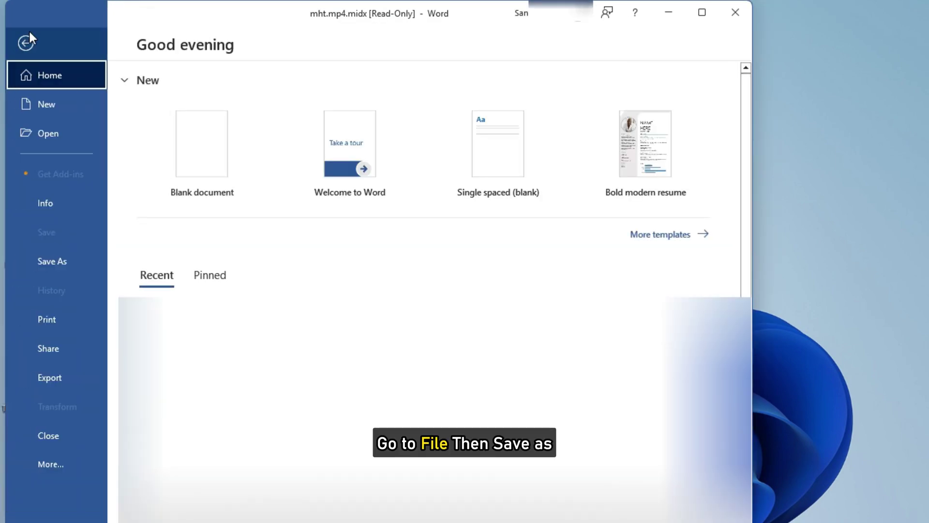
click(48, 263)
click(333, 264)
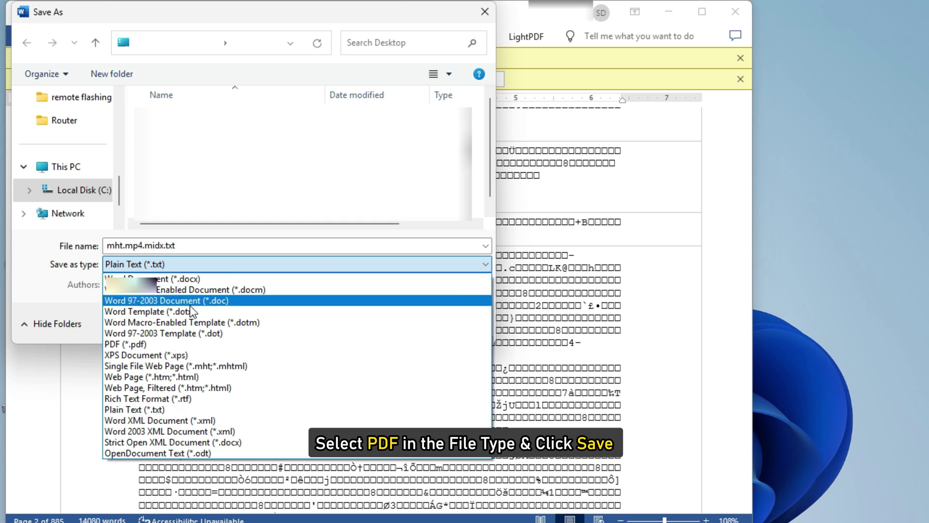
click(144, 344)
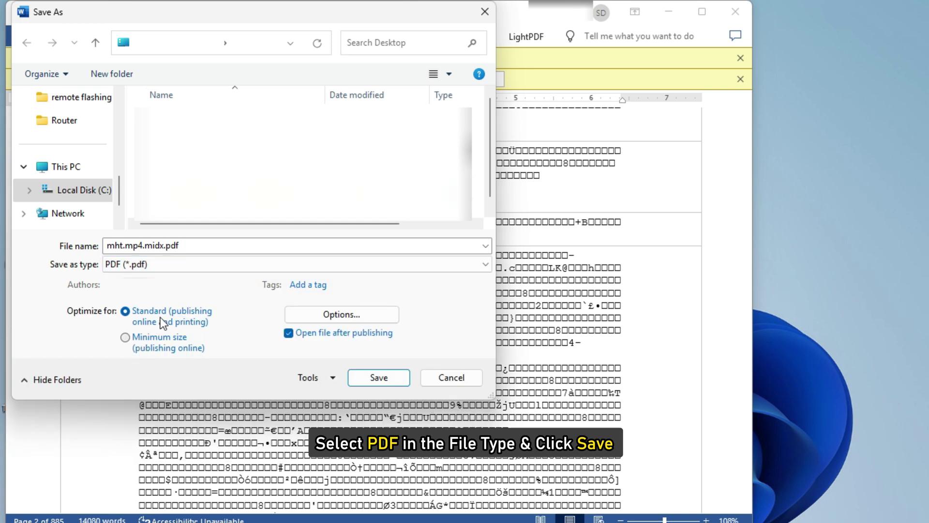
click(377, 380)
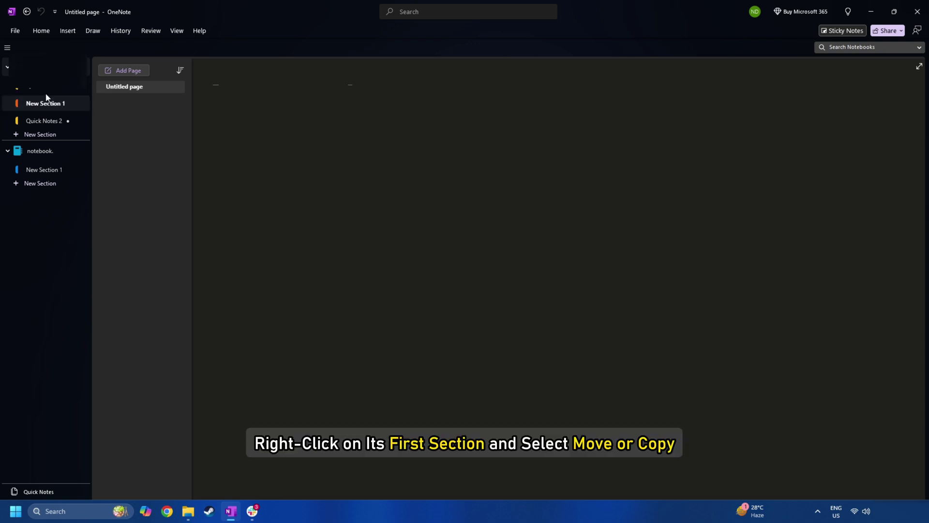
Copy the Quick Notes section into the new notebook with Move or Copy.
right_click(45, 86)
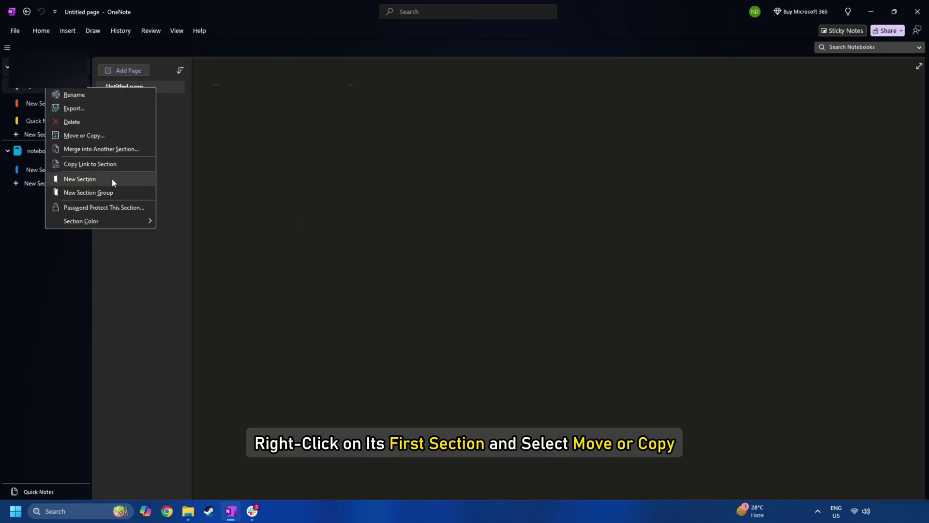
click(107, 137)
click(423, 234)
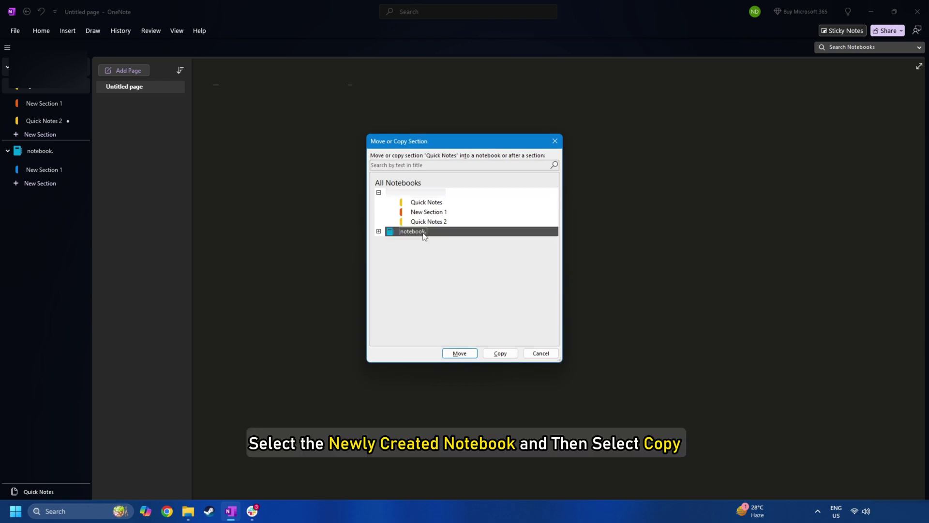
click(487, 356)
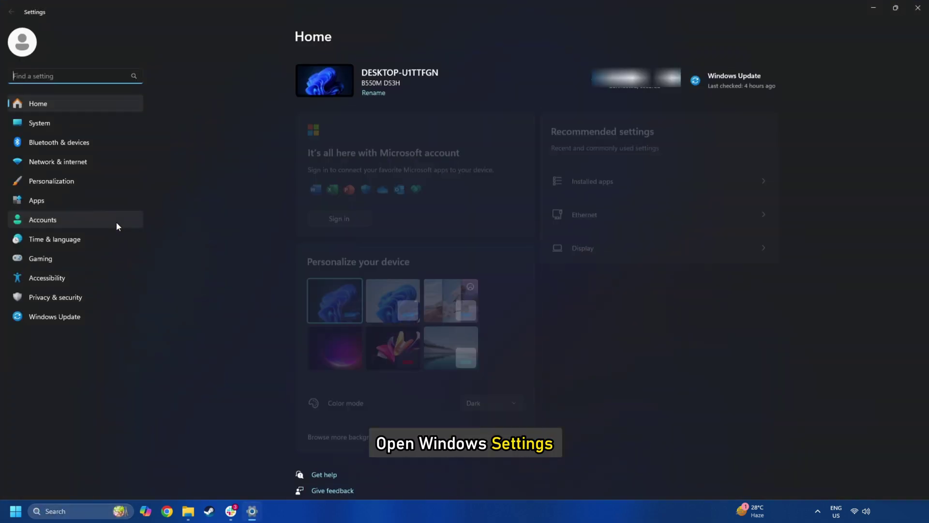
Choose Uninstall for Microsoft 365 (Office) in Settings' installed apps list.
click(84, 204)
click(312, 79)
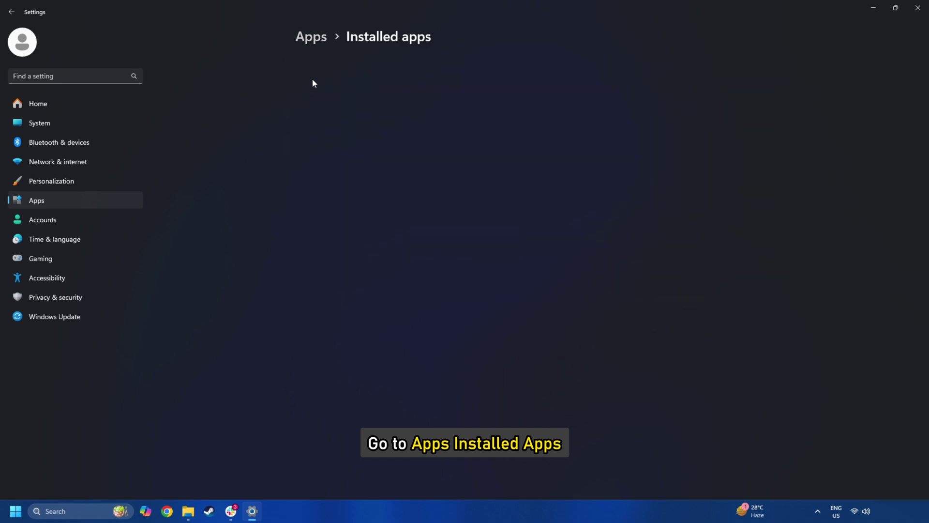
scroll(463, 233, down, 5)
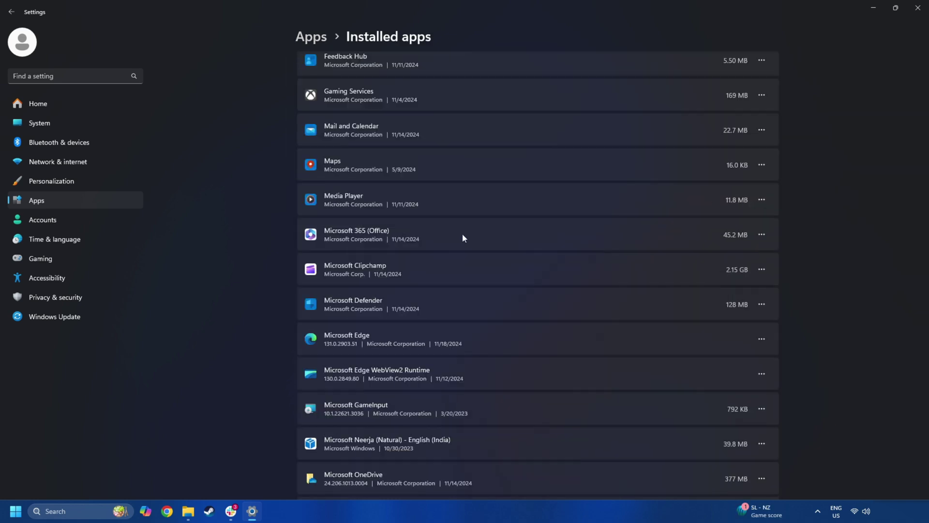
click(762, 234)
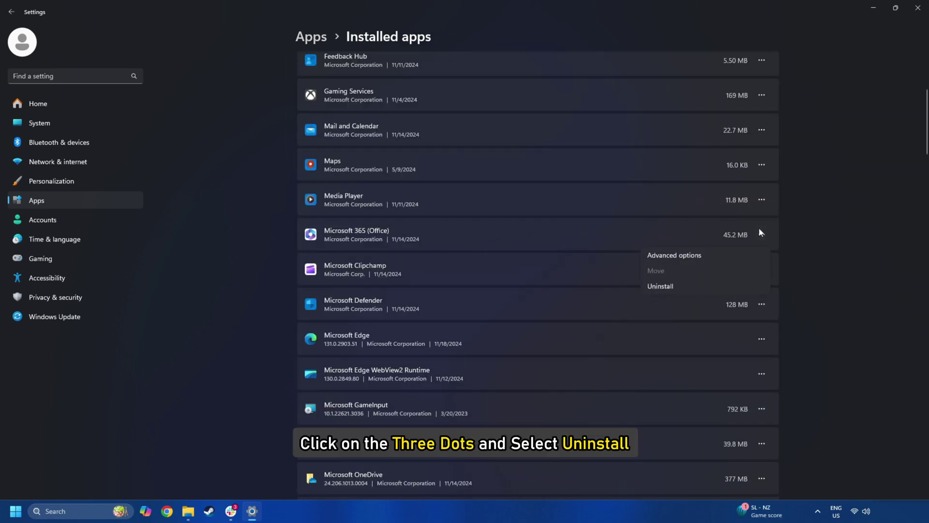
click(656, 286)
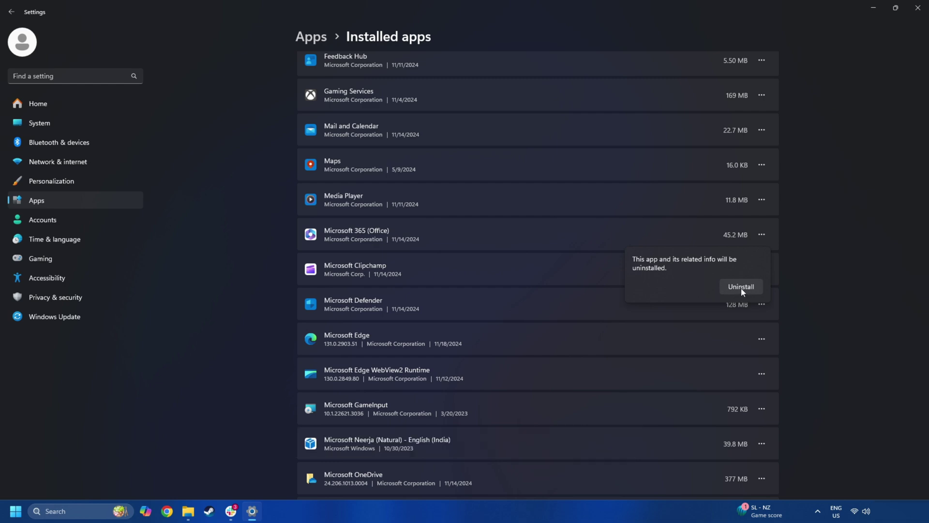